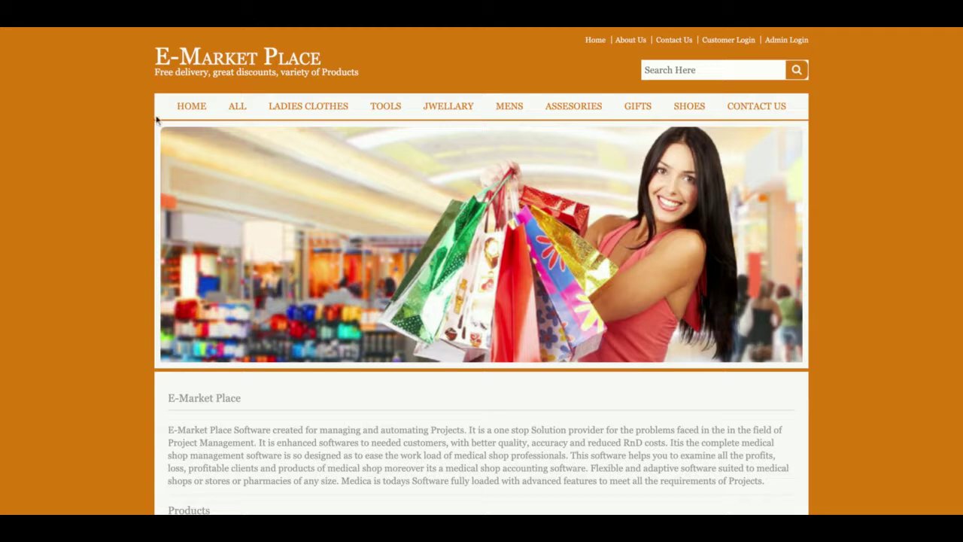
Show all products, then filter to the Ladies Clothes and Tools categories.
scroll(297, 278, "down", 10)
scroll(297, 278, "up", 8)
scroll(297, 277, "up", 3)
left_click(236, 106)
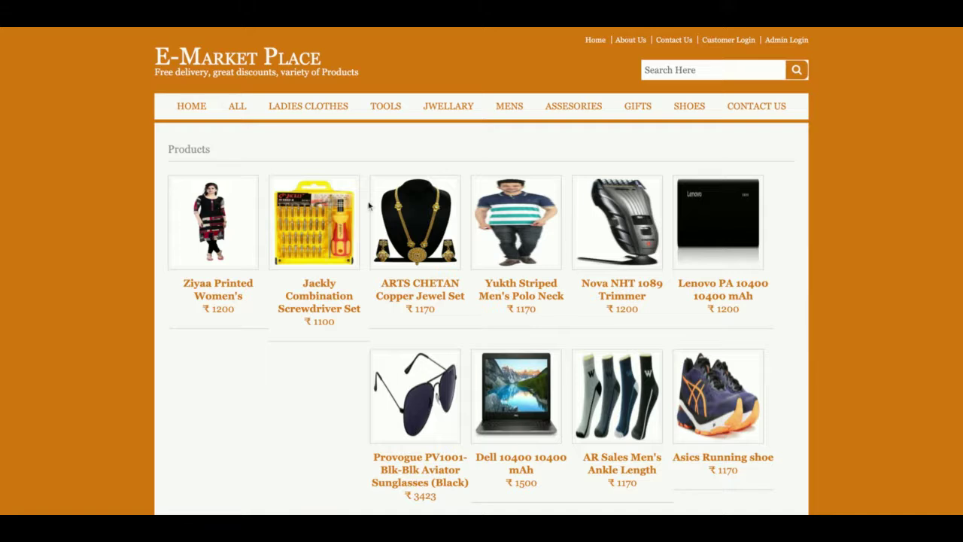
left_click(335, 108)
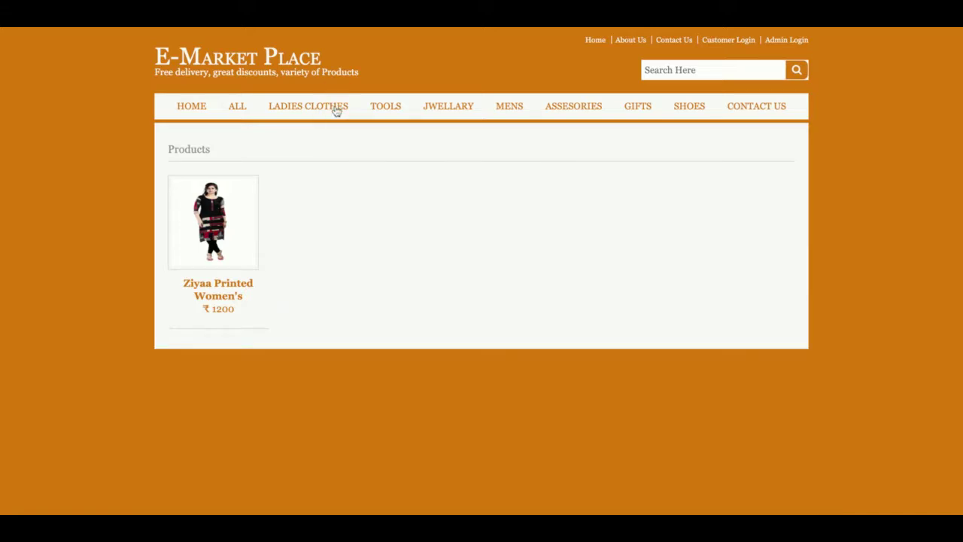
left_click(386, 104)
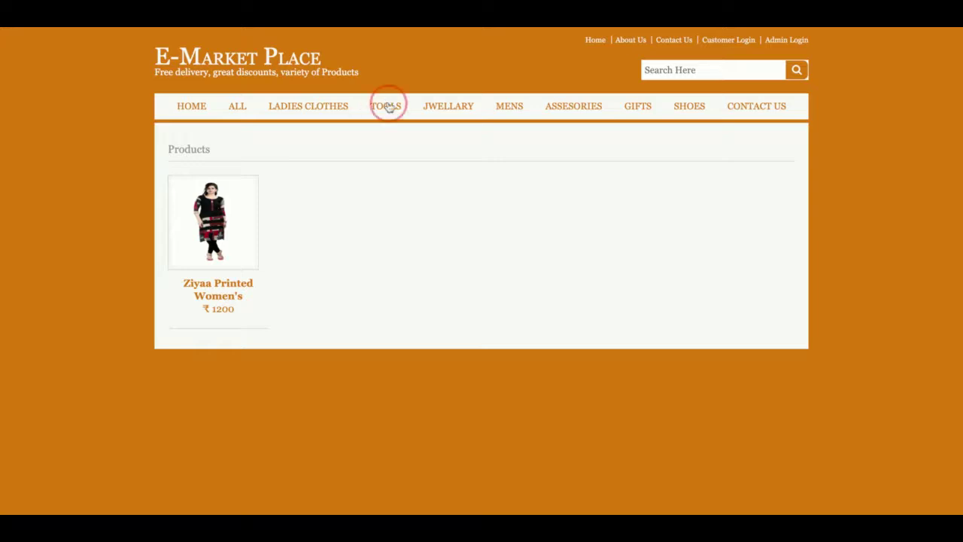
Browse Ladies Clothes, Jewellery, Mens and Accessories, then open the Nova NHT 1089 Trimmer.
left_click(327, 107)
left_click(451, 109)
left_click(526, 111)
left_click(565, 112)
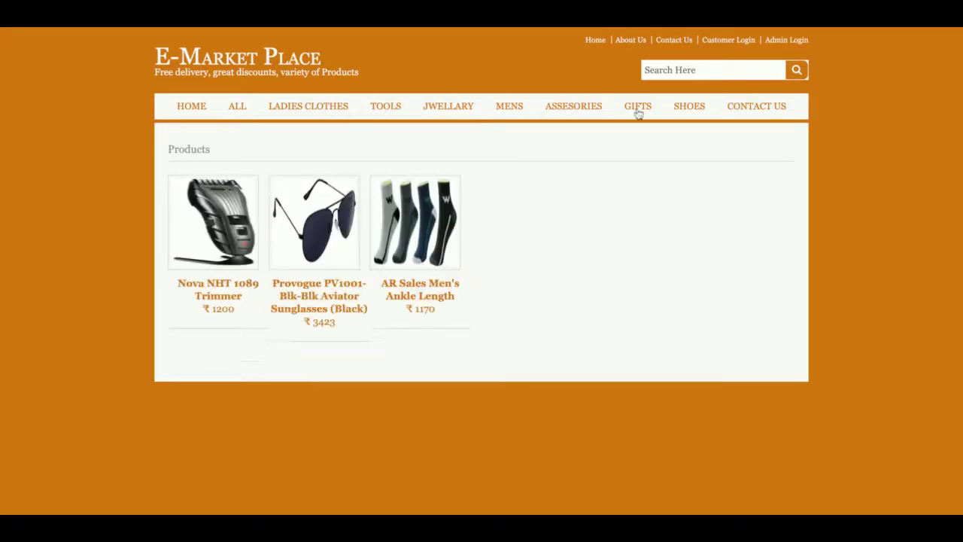
left_click(245, 215)
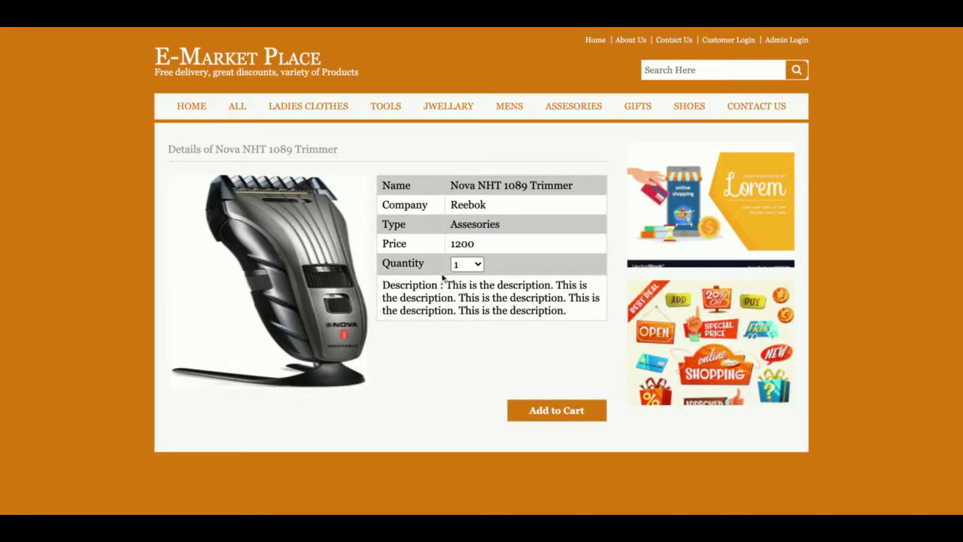
Add three trimmers and two Jackly Combination Screwdriver Sets, then remove the trimmers from the cart.
key("Down")
key("Down")
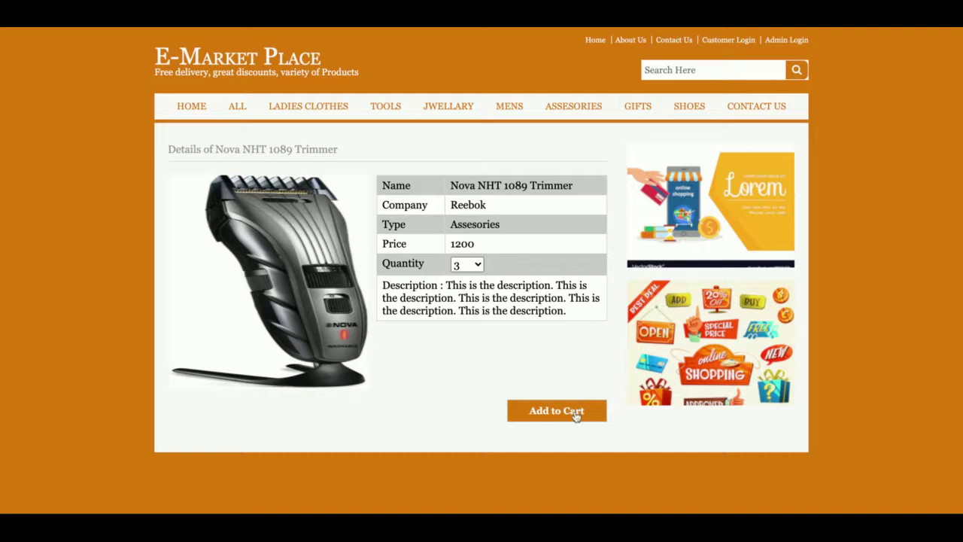
left_click(576, 416)
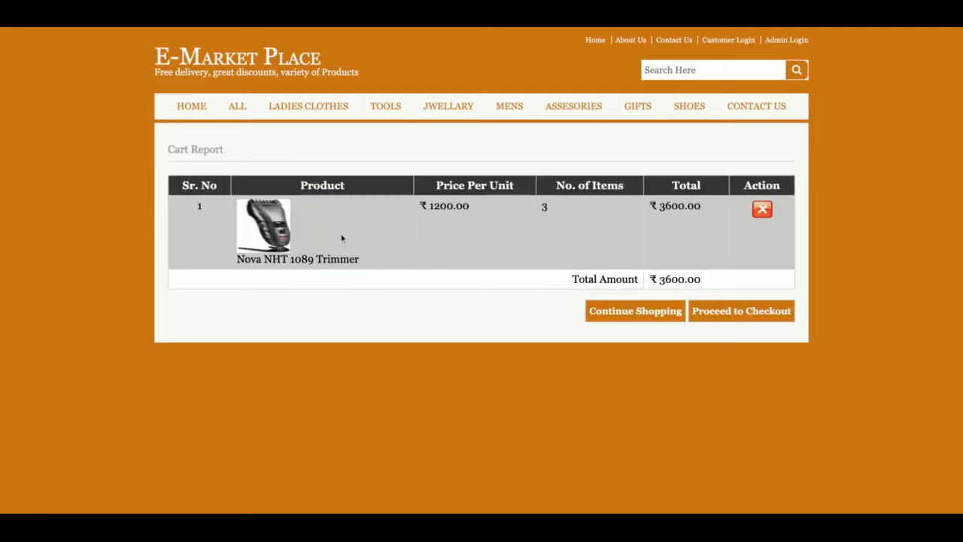
left_click(630, 316)
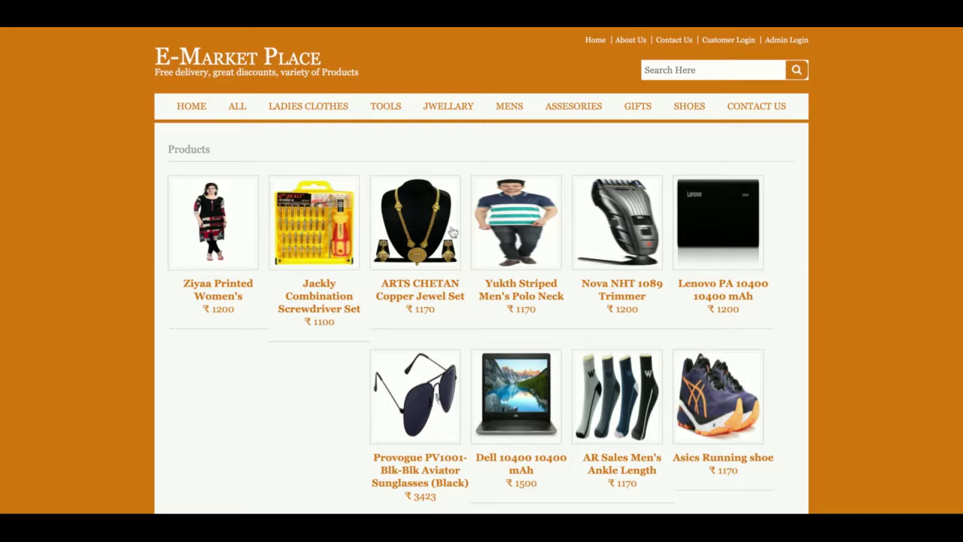
left_click(327, 231)
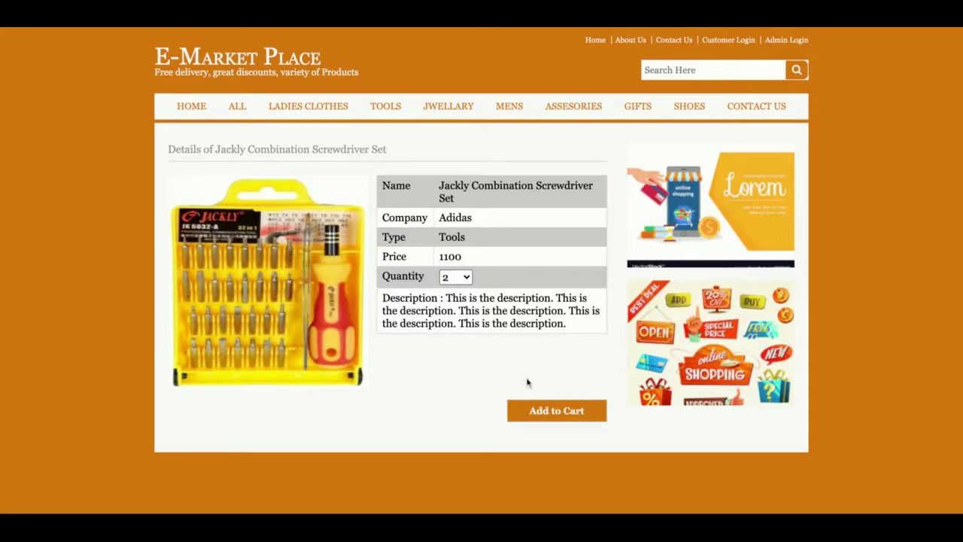
left_click(556, 410)
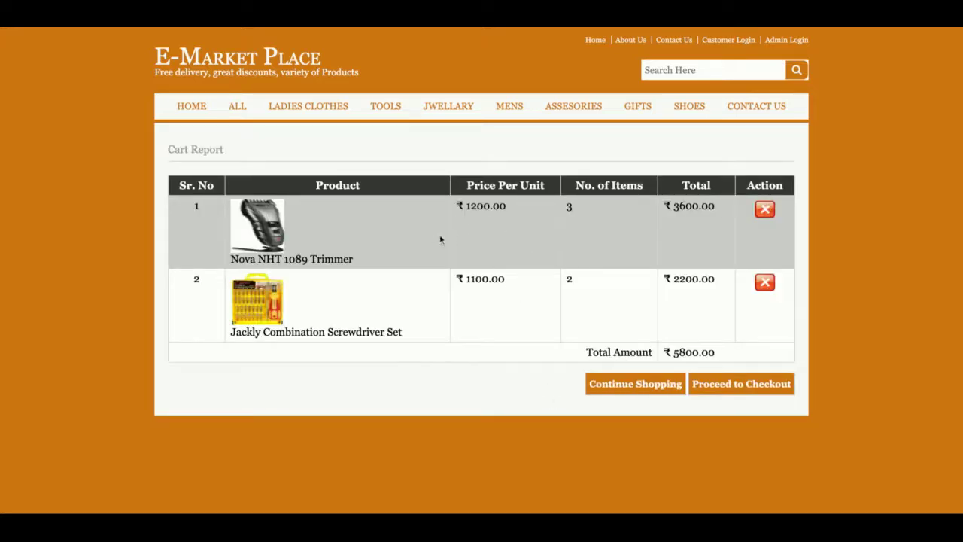
left_click(764, 210)
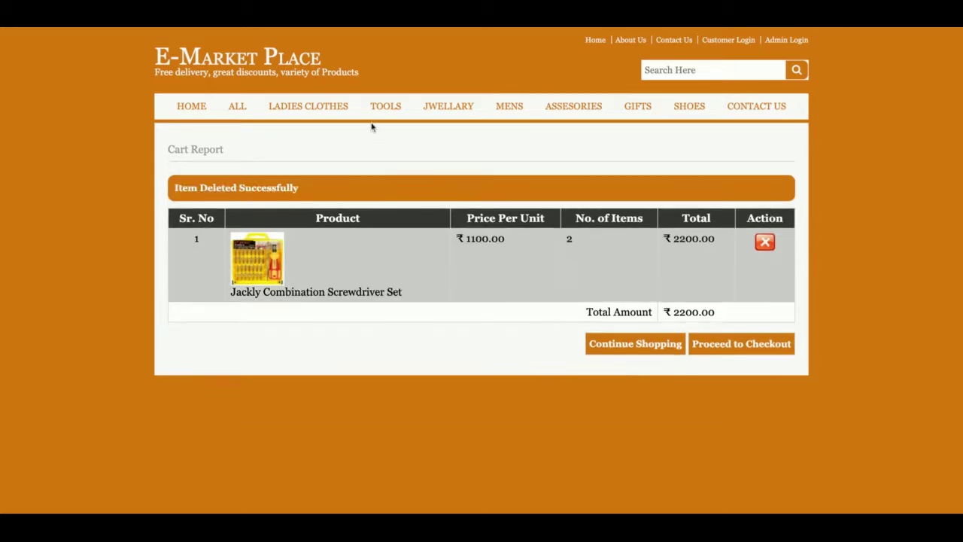
Add the aviator sunglasses from All products and proceed to checkout.
left_click(317, 107)
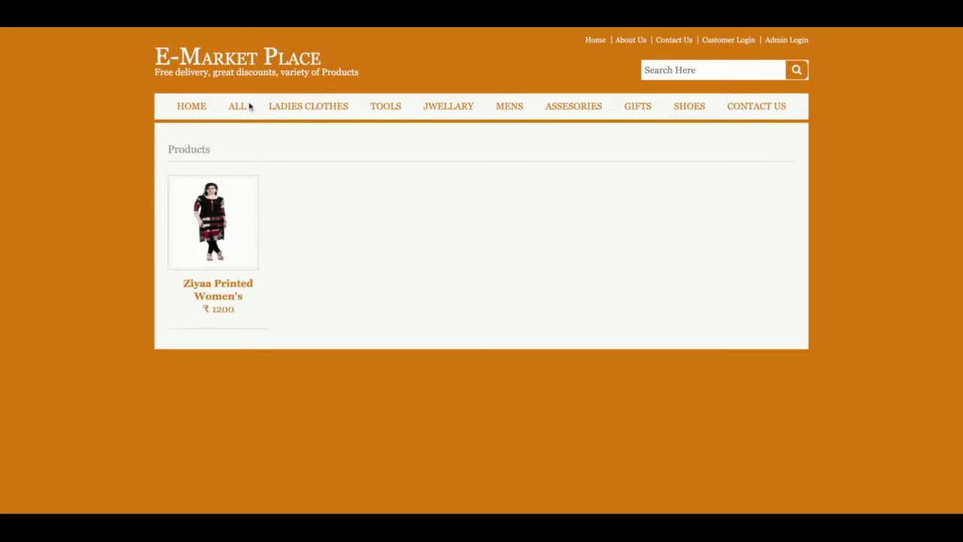
left_click(237, 109)
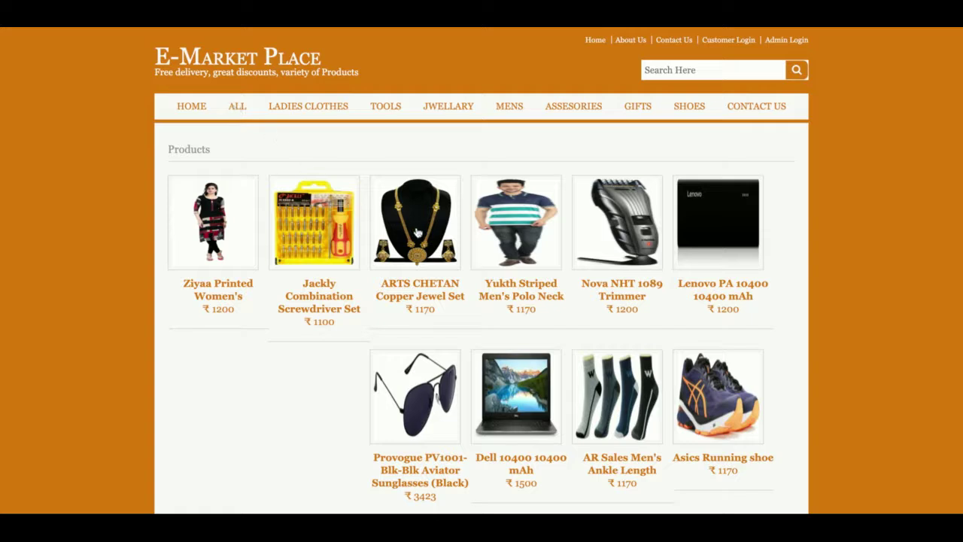
left_click(423, 395)
left_click(560, 414)
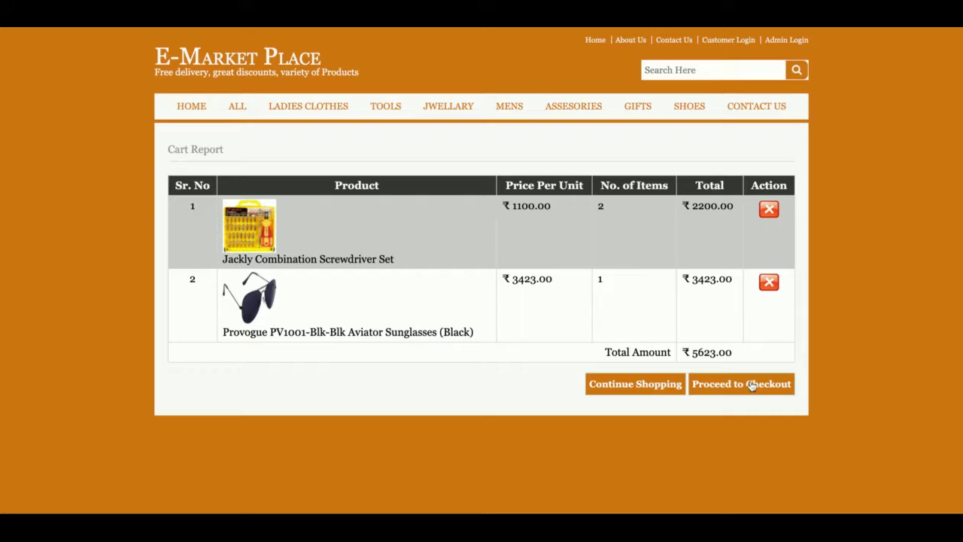
left_click(755, 387)
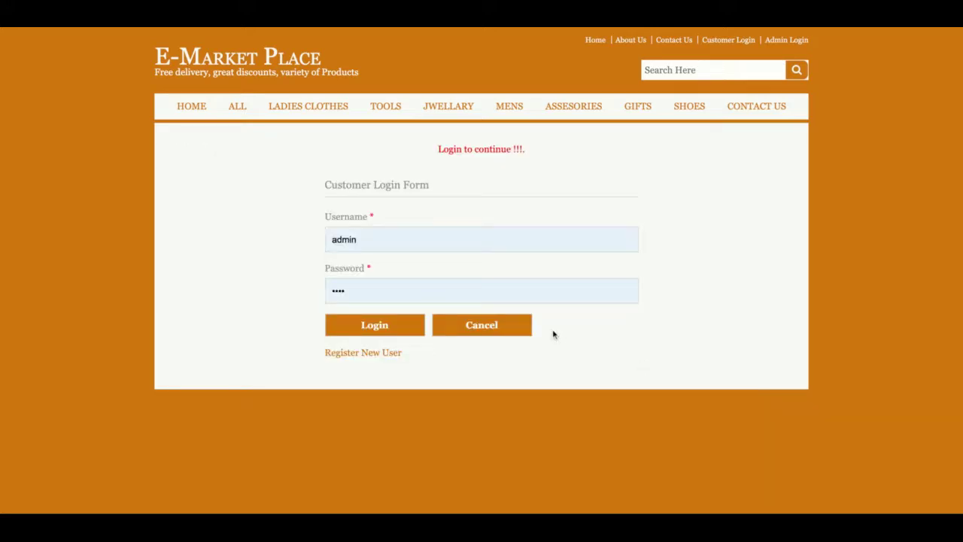
Replace the prefilled username with the customer's e-mail and log in.
double_click(376, 239)
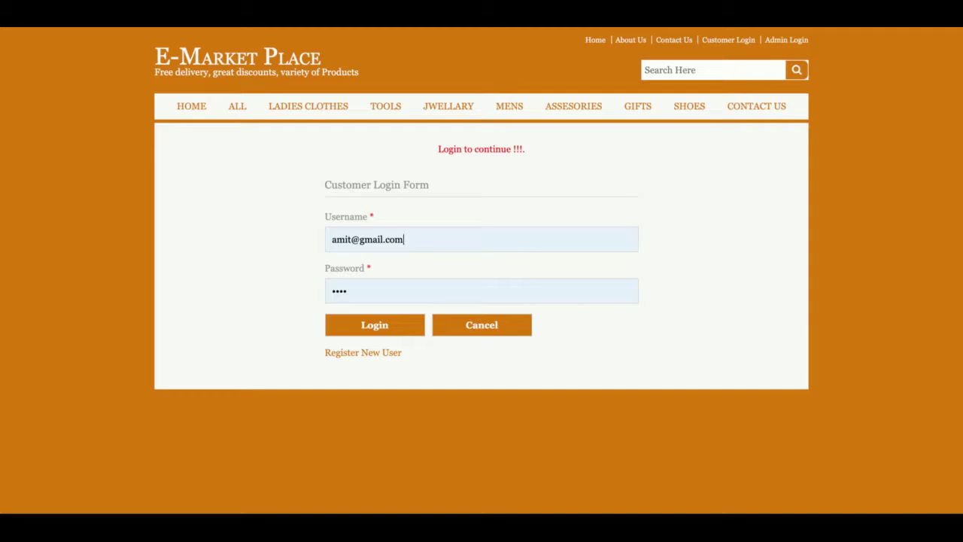
left_click(376, 327)
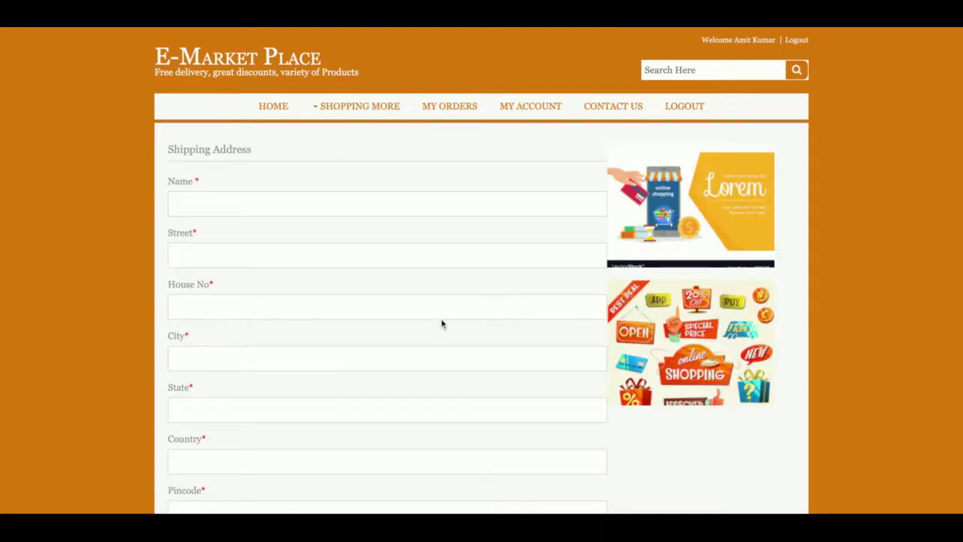
Fill the seven shipping address fields with placeholder values and proceed to payment.
scroll(441, 324, "down", 3)
scroll(441, 323, "up", 3)
left_click(334, 195)
type("jkh\tjhj\thj\th\tjh\tj\thj")
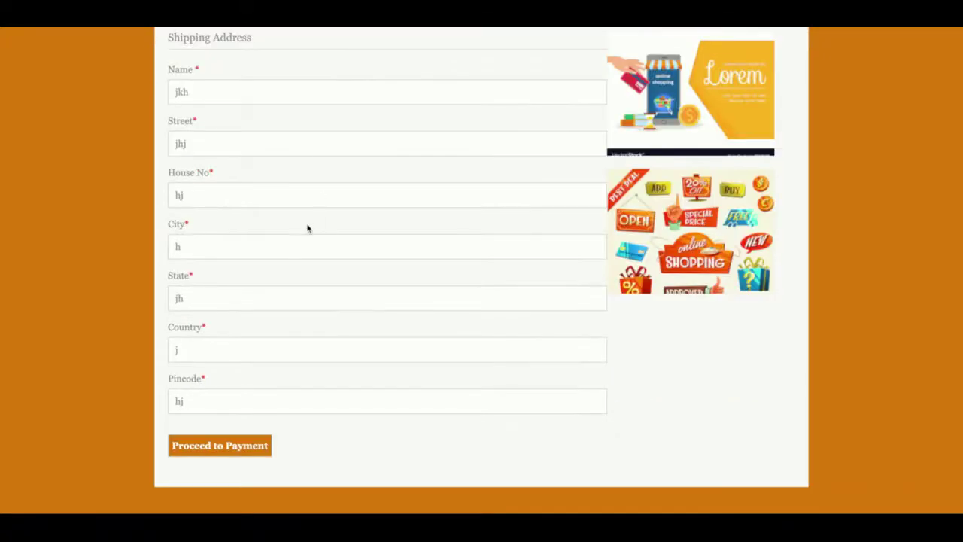
left_click(226, 447)
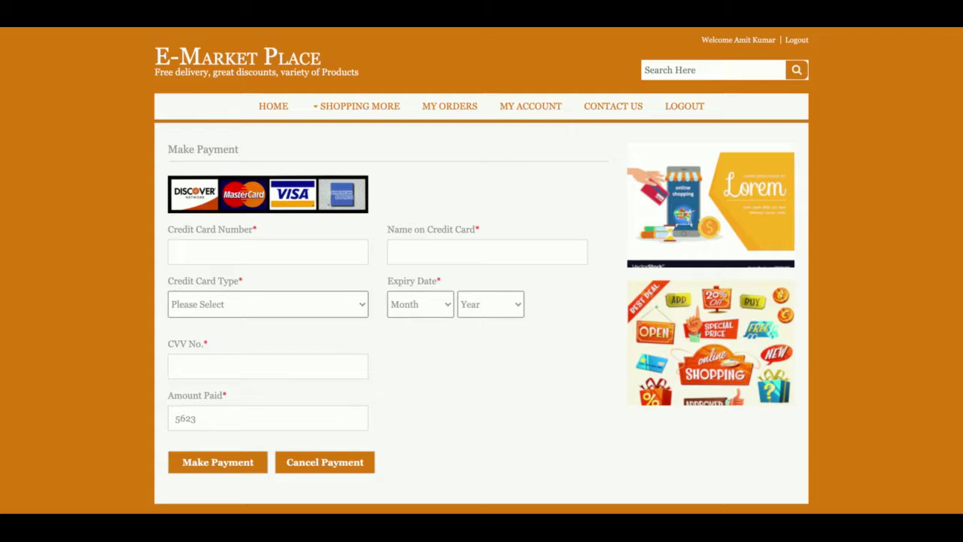
Enter the credit card number and the name on the card.
left_click(274, 256)
type("876786876")
key("Tab")
type("ty")
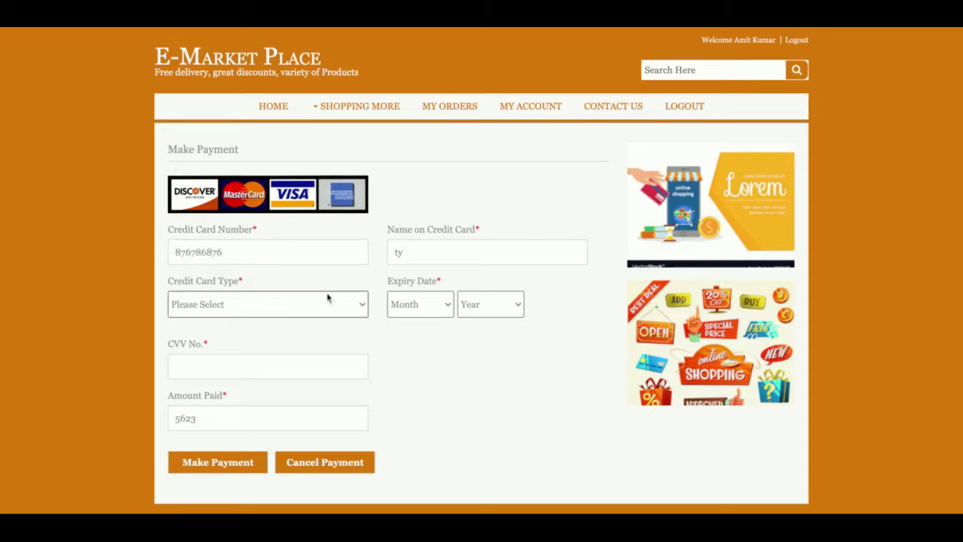
Choose Visa Card expiring April 2020, enter the CVV, and pay the 5623 amount.
left_click(316, 329)
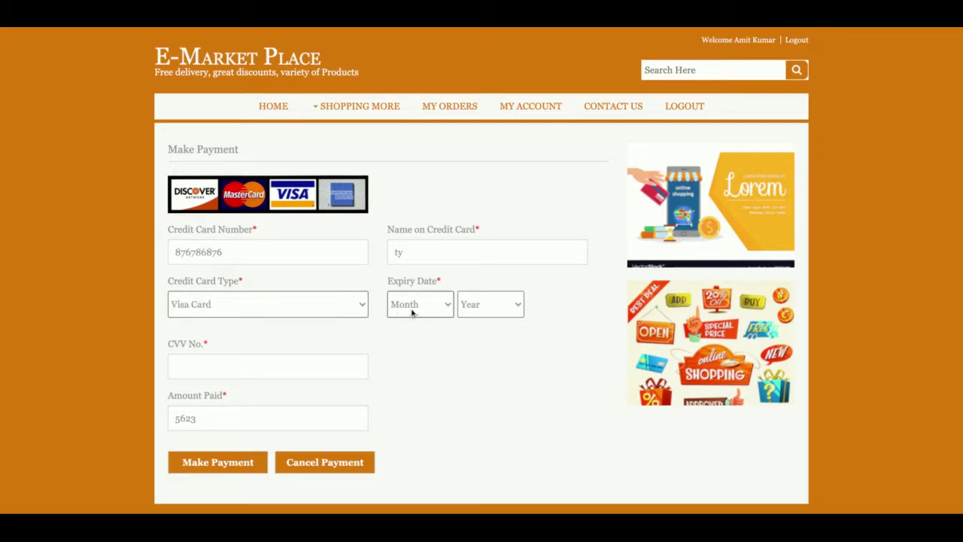
left_click(412, 313)
left_click(496, 313)
left_click(271, 372)
type("234")
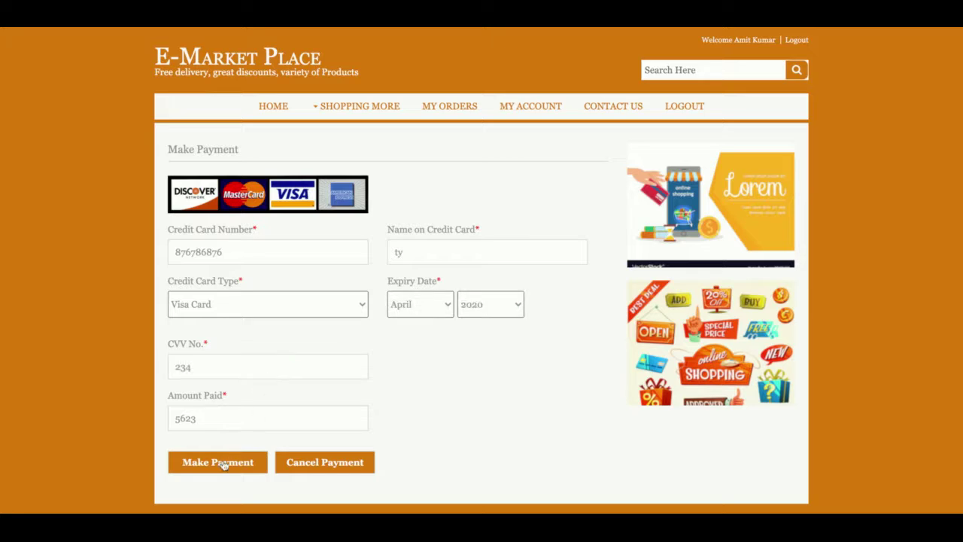
double_click(185, 419)
left_click(196, 466)
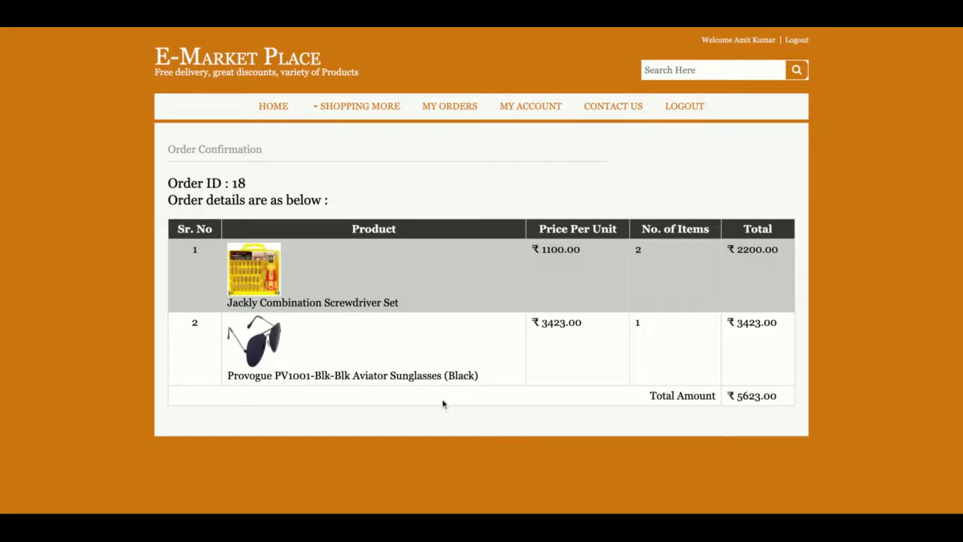
Check order 18 and its items in My Orders, then open My Account.
double_click(235, 184)
left_click(461, 106)
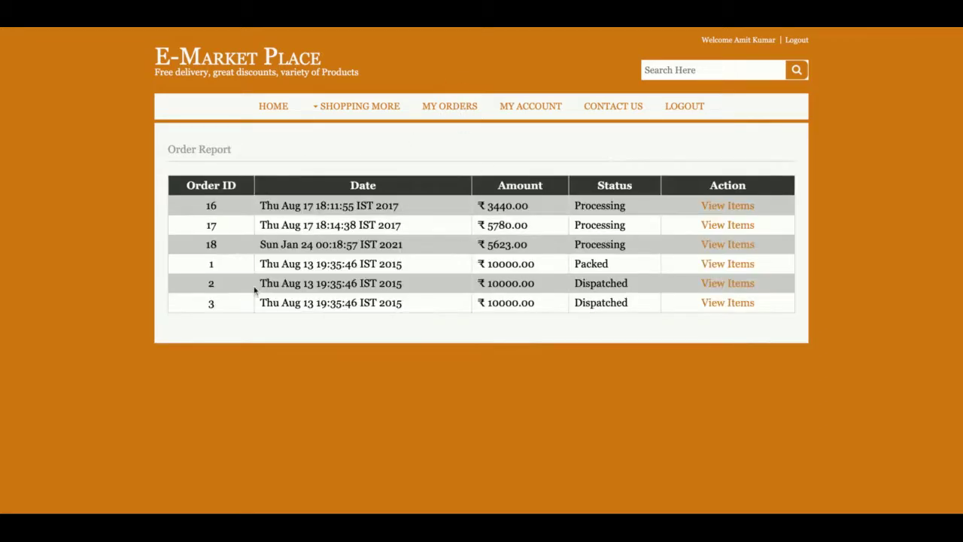
left_click_drag(201, 248, 669, 245)
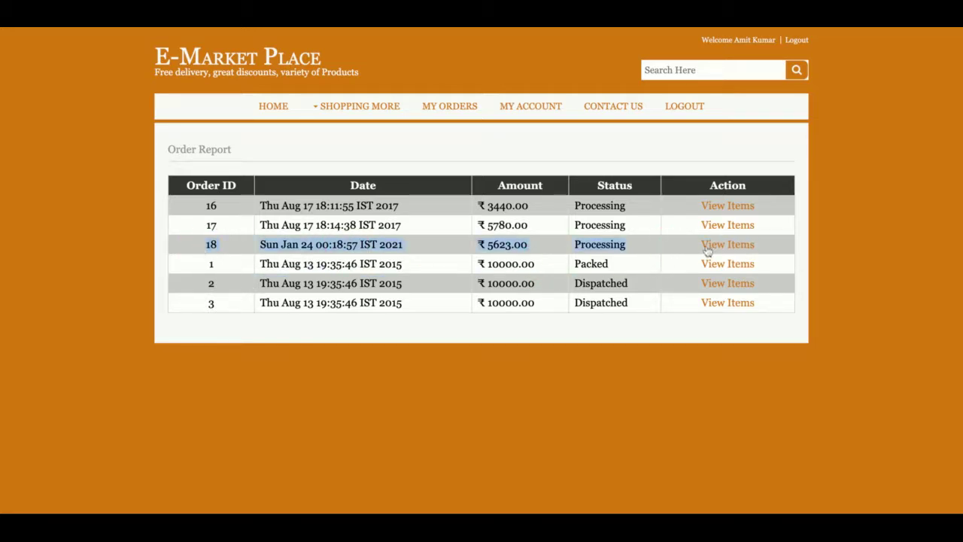
left_click(727, 248)
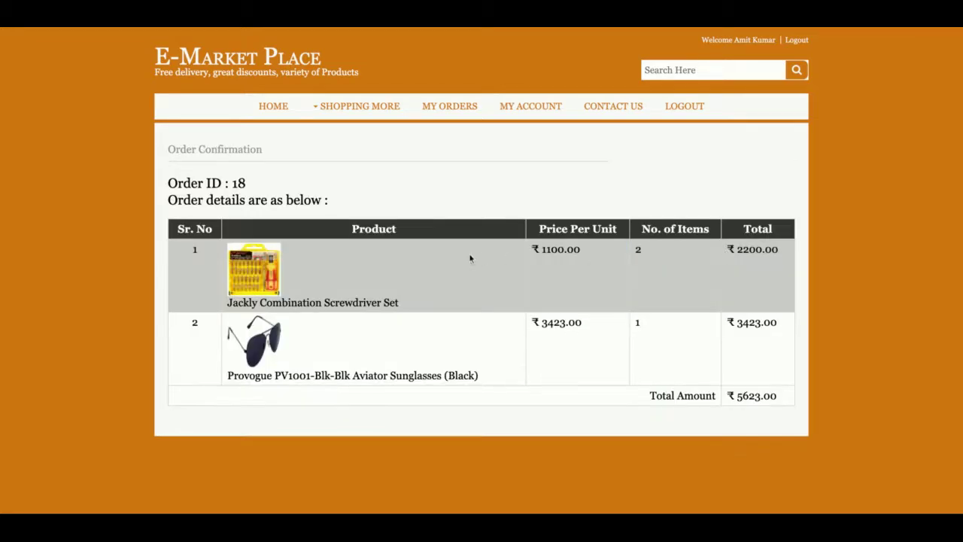
left_click(530, 105)
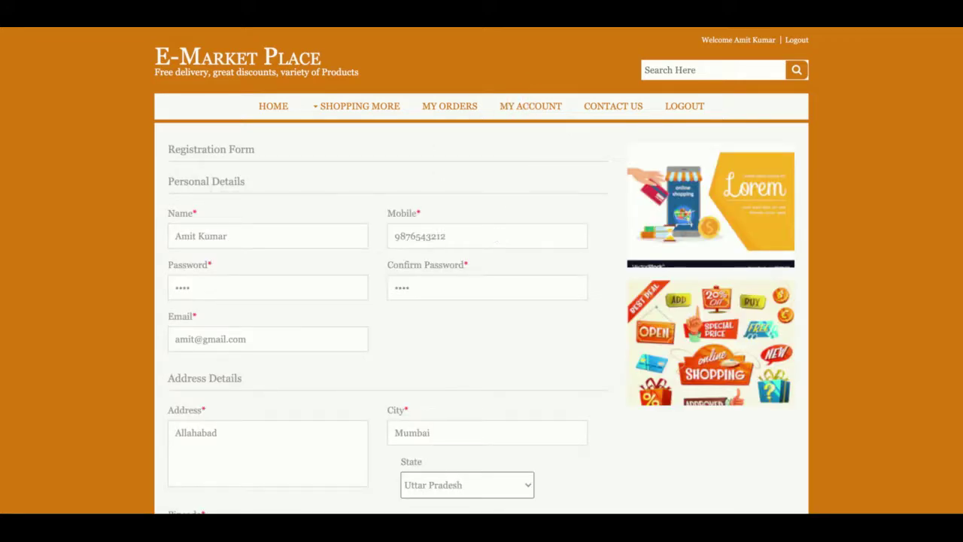
Visit the Contact Us page, then log the customer out.
left_click(628, 113)
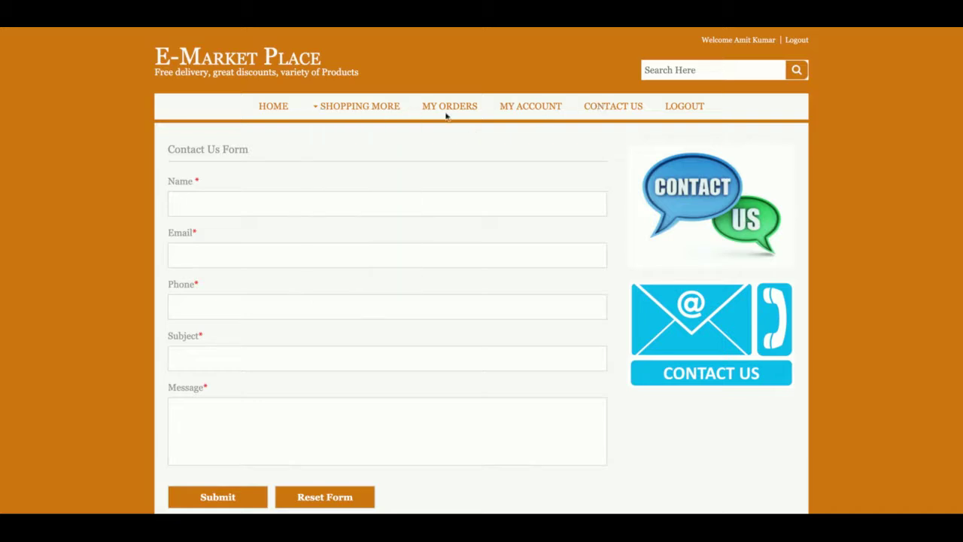
left_click(686, 108)
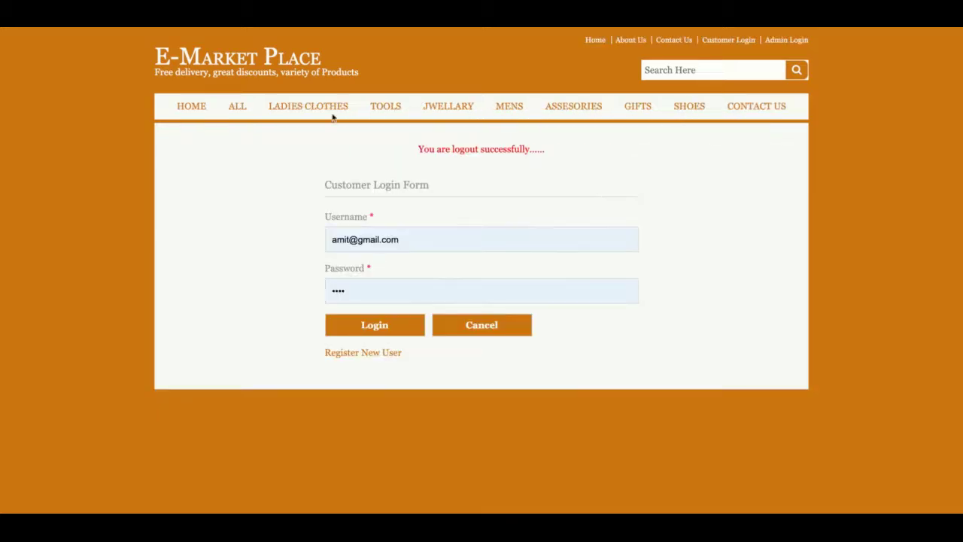